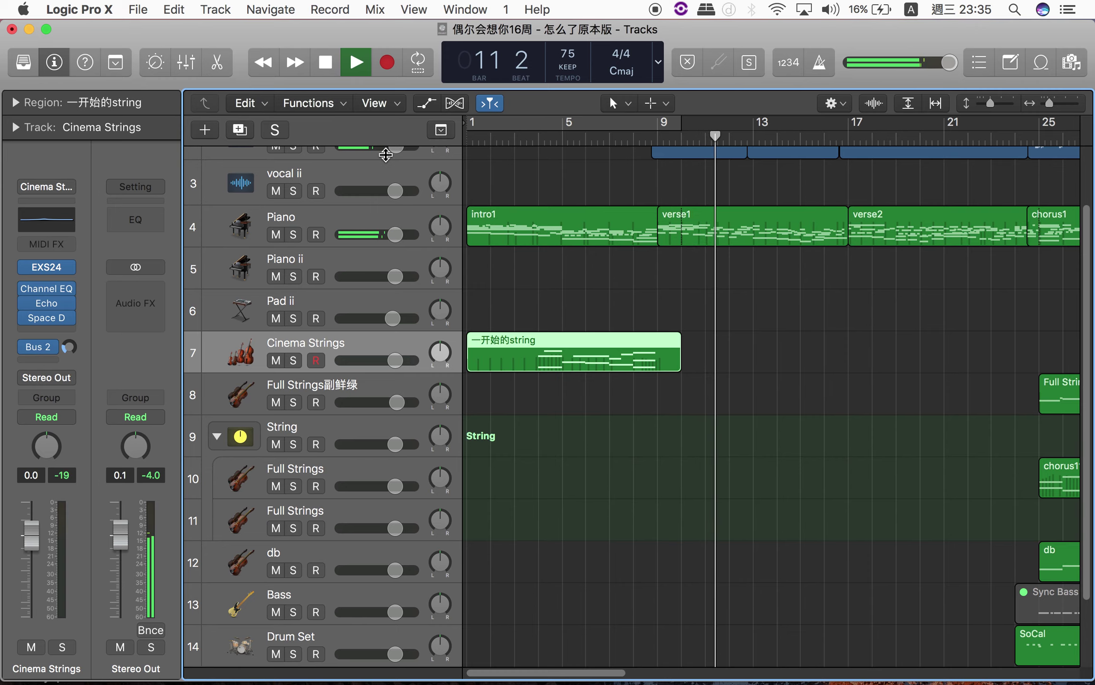
Select the vocal track and switch the control bar display to Beats & Time
left_click(332, 152)
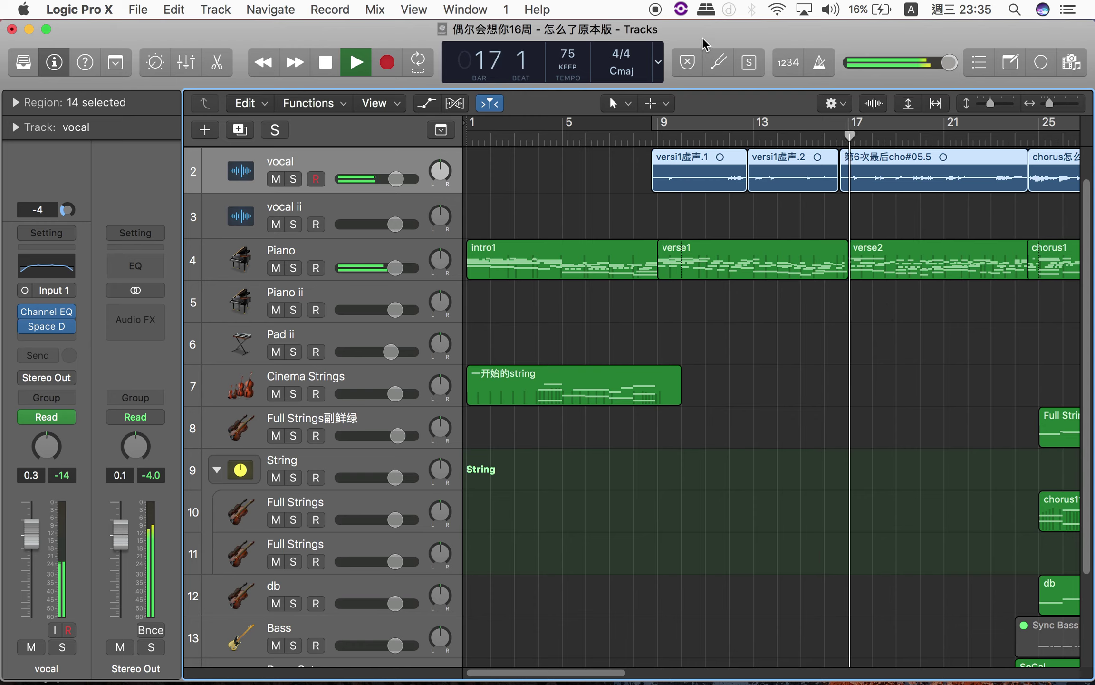
left_click(658, 66)
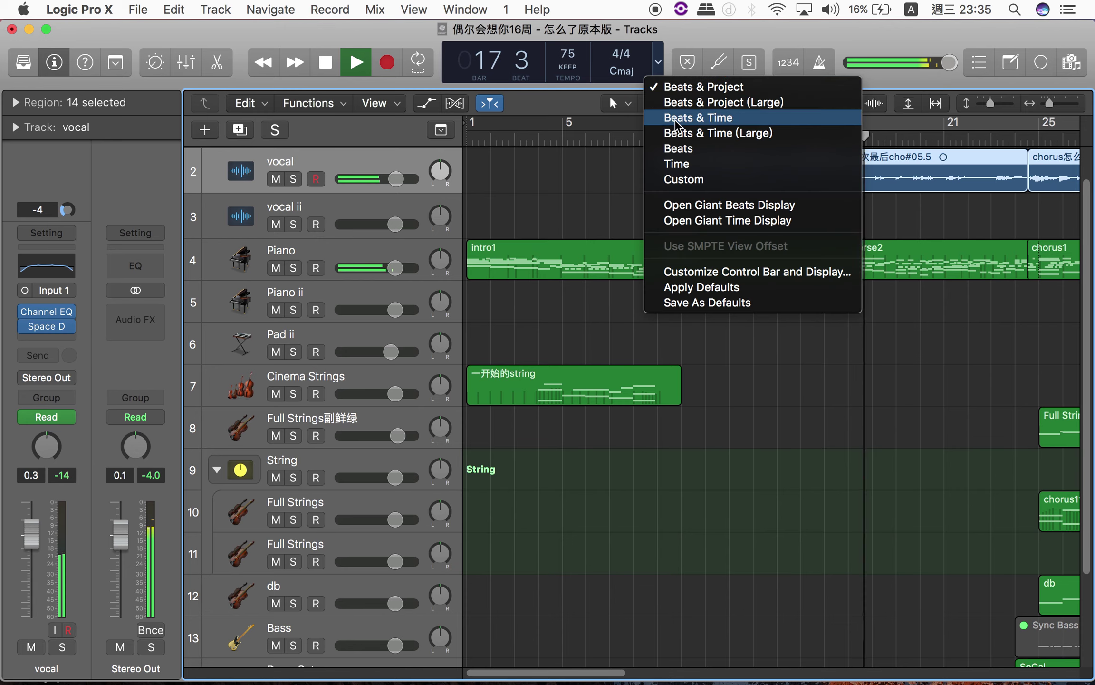
key("Escape")
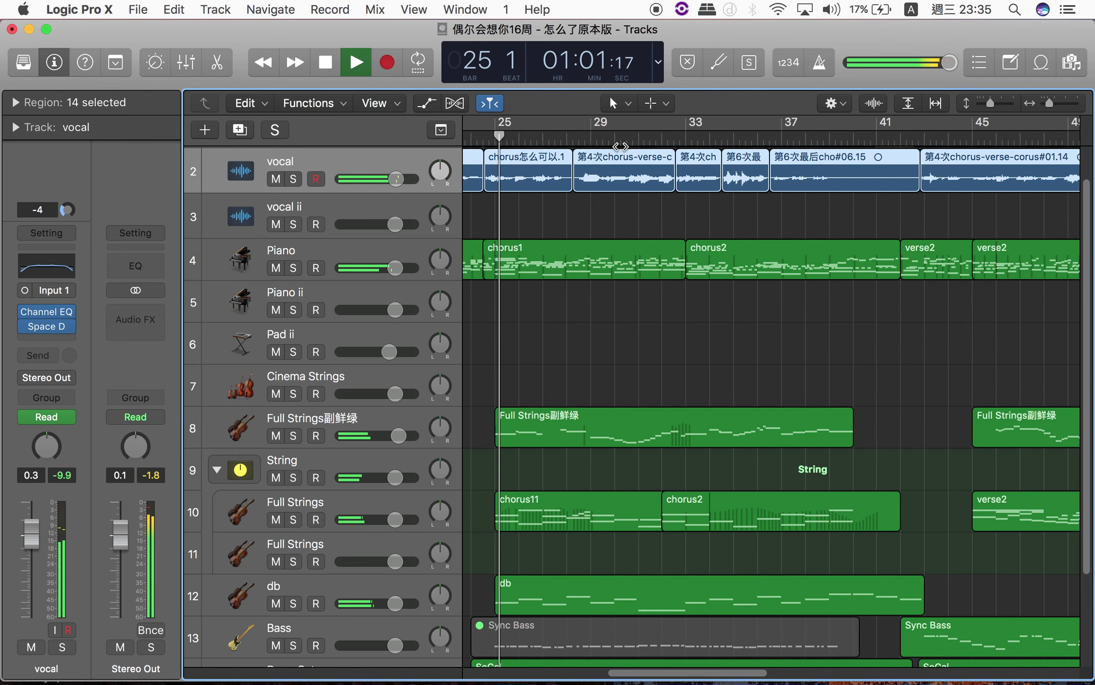
Examine the channel strips of the Drum Set, Full Strings and String tracks while the chorus plays
scroll(608, 383, "down", 3)
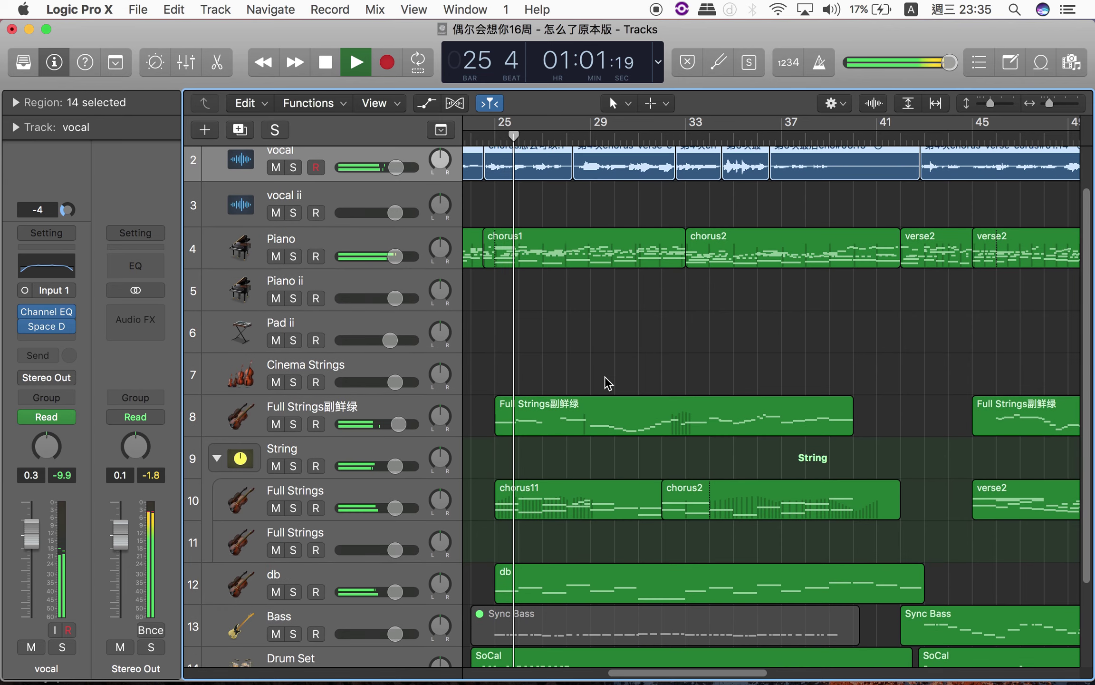
scroll(607, 383, "down", 1)
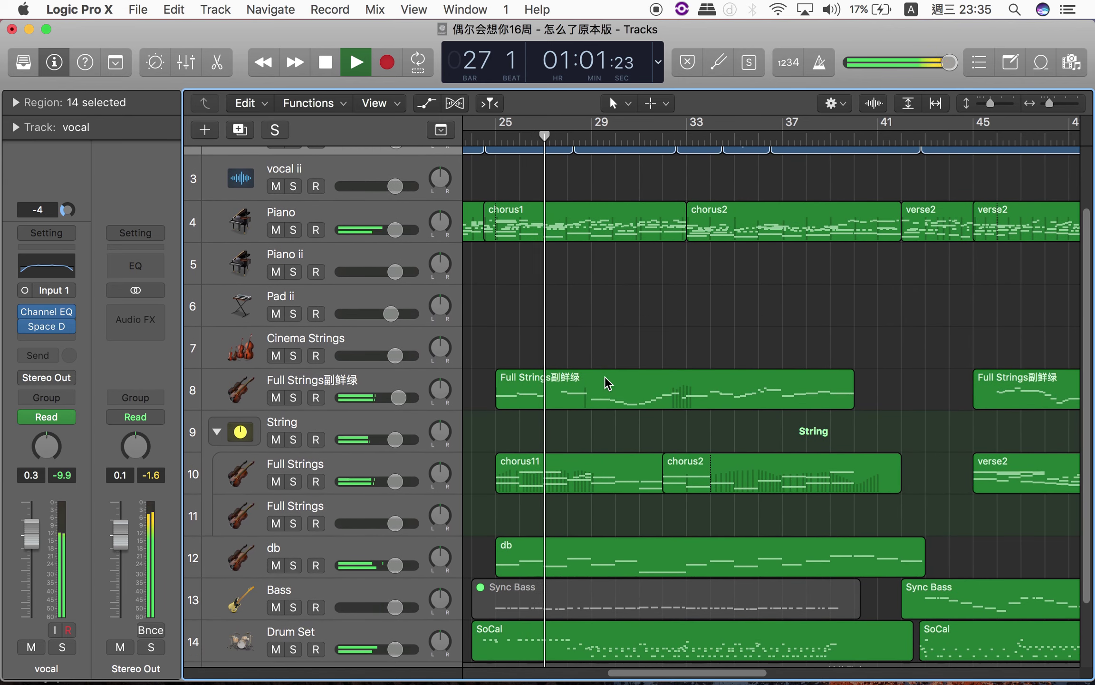
left_click(340, 630)
mouse_move(65, 307)
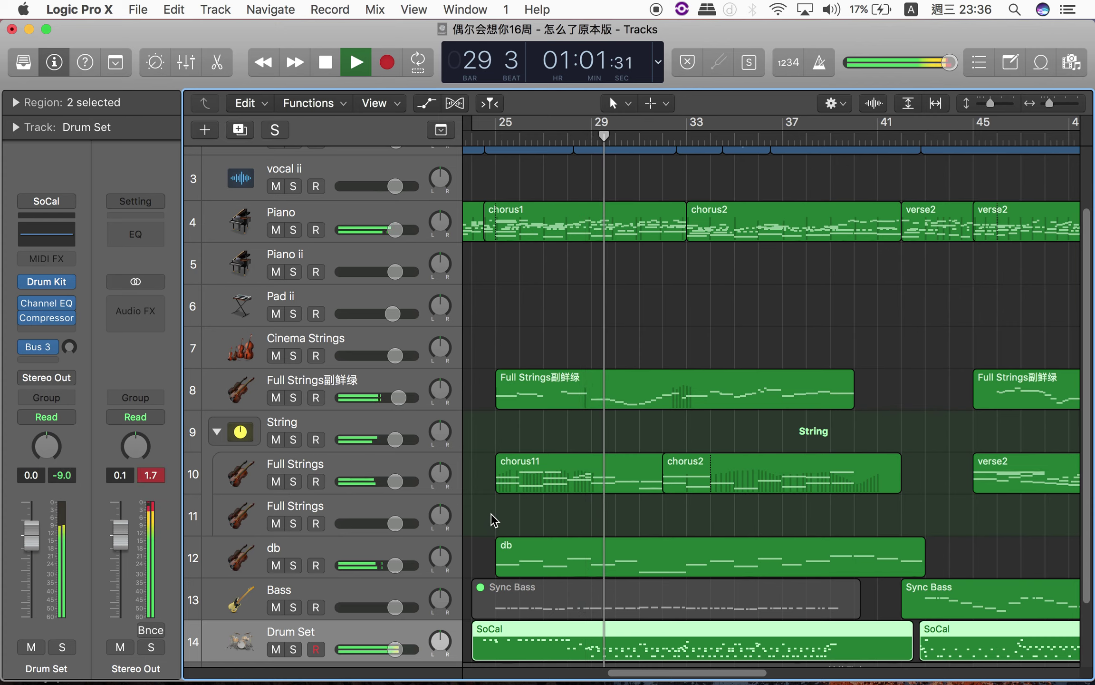
key("XF86AudioRaiseVolume")
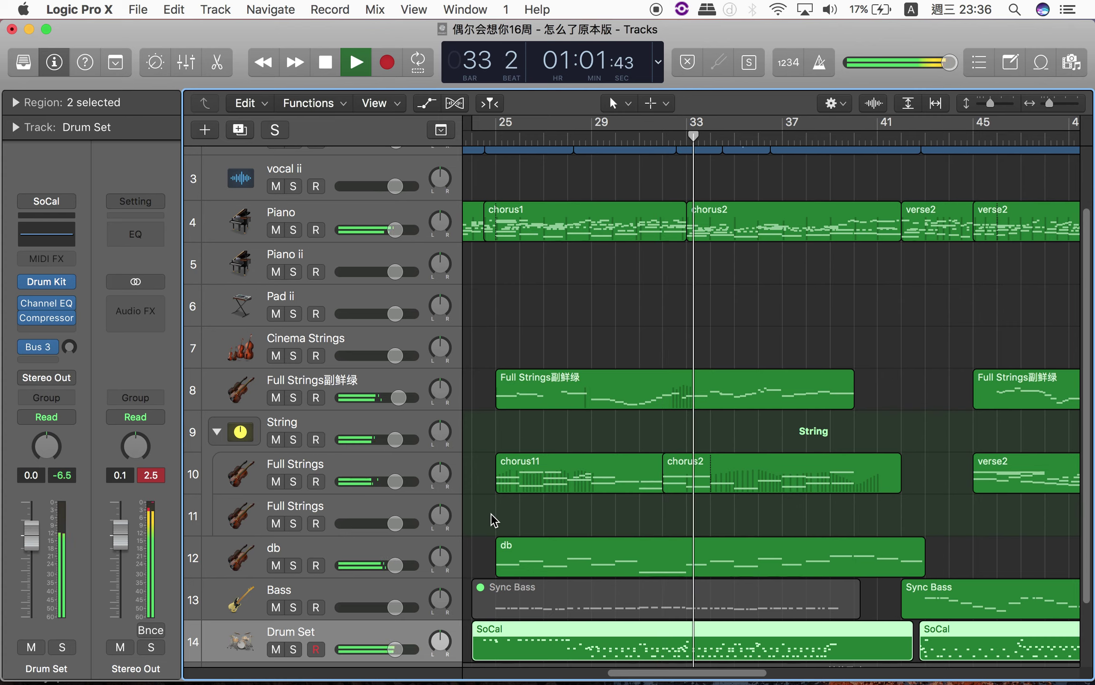
left_click(391, 465)
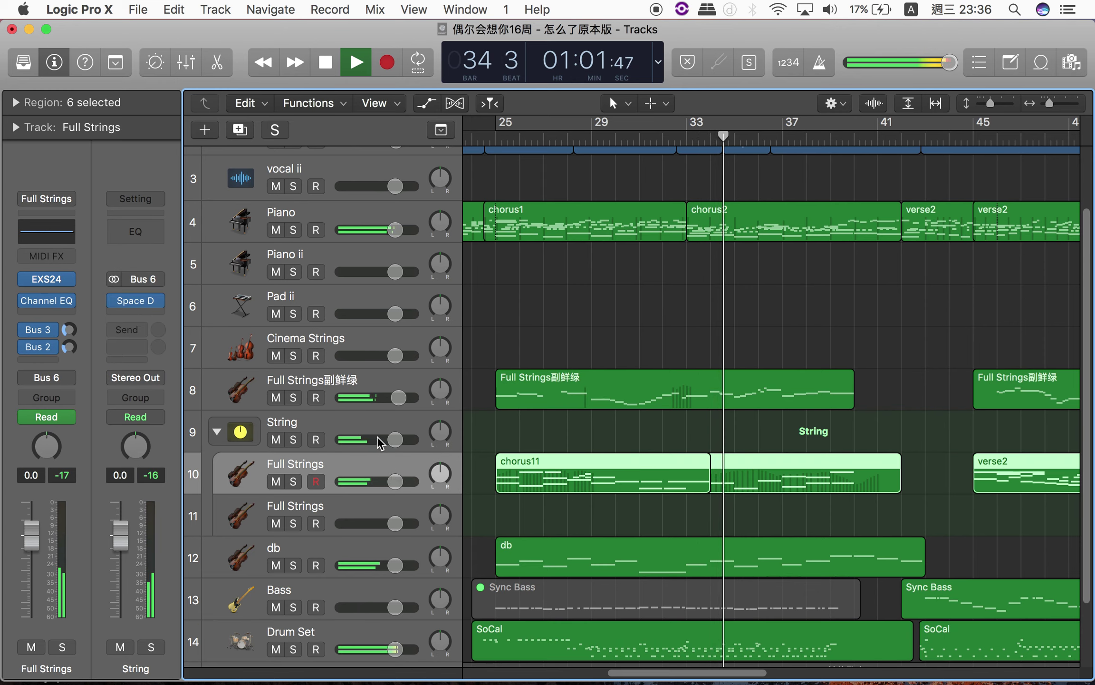
left_click(358, 411)
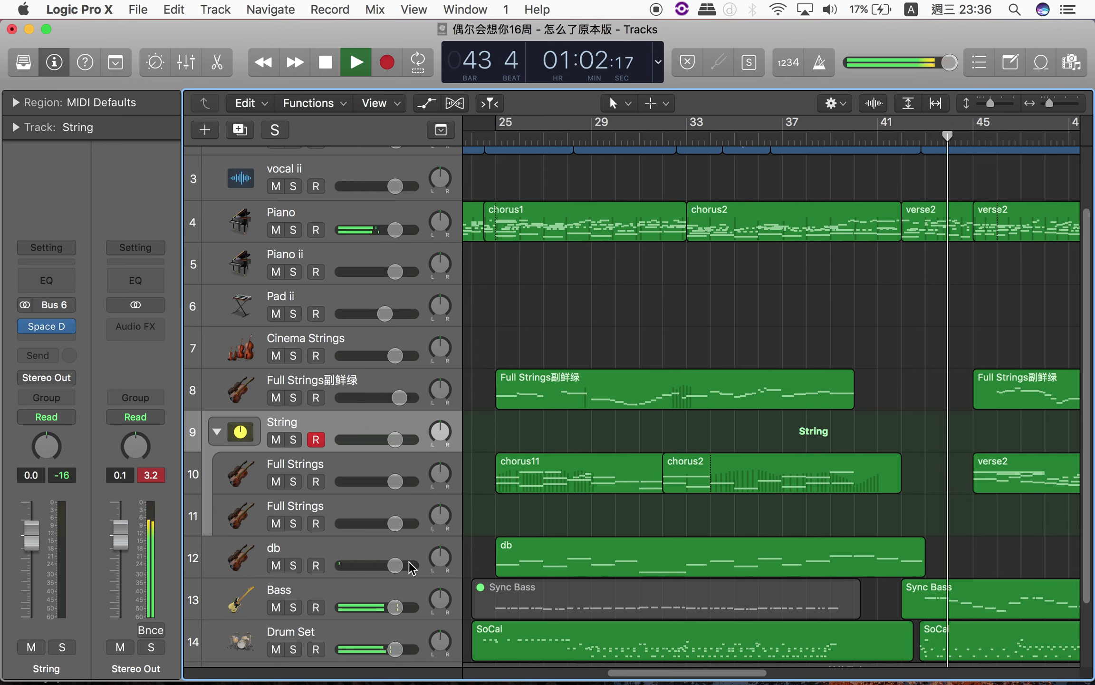
double_click(371, 629)
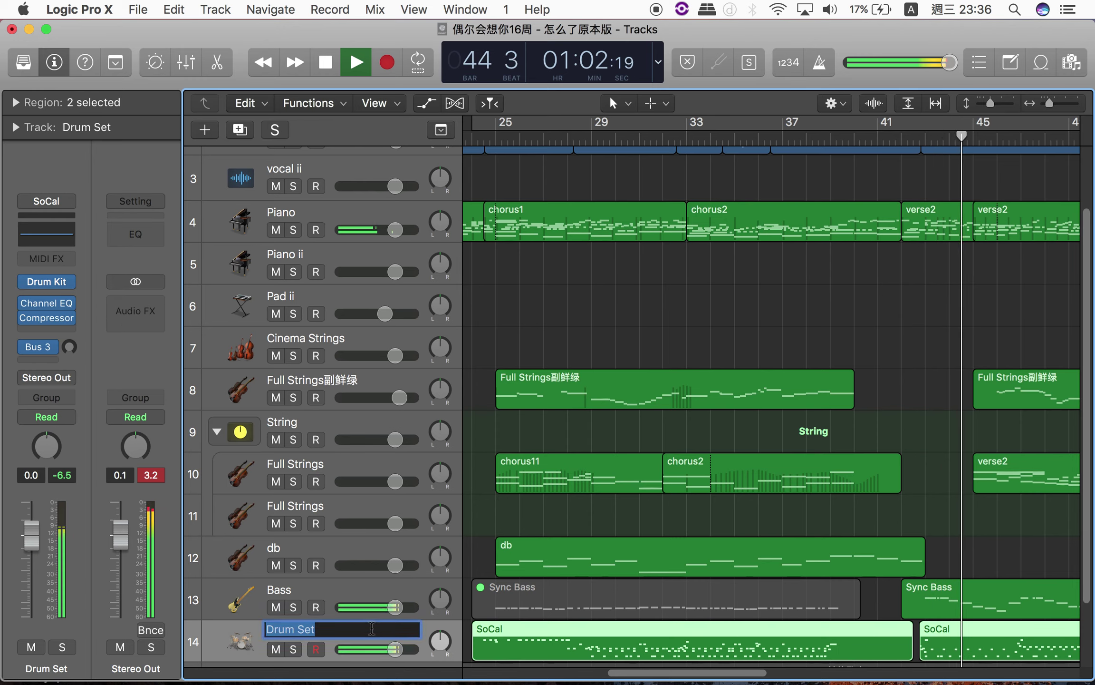
left_click(430, 630)
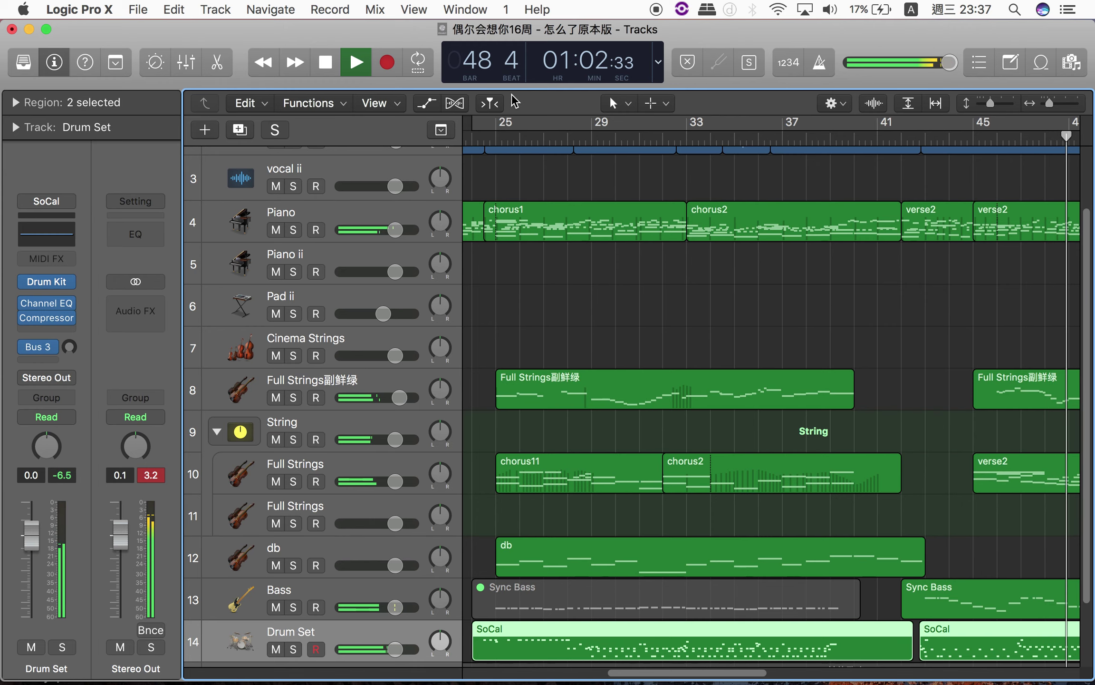
Turn on playhead following and examine the Drum Set region's notes in an enlarged Piano Roll, then close the editor
left_click(492, 103)
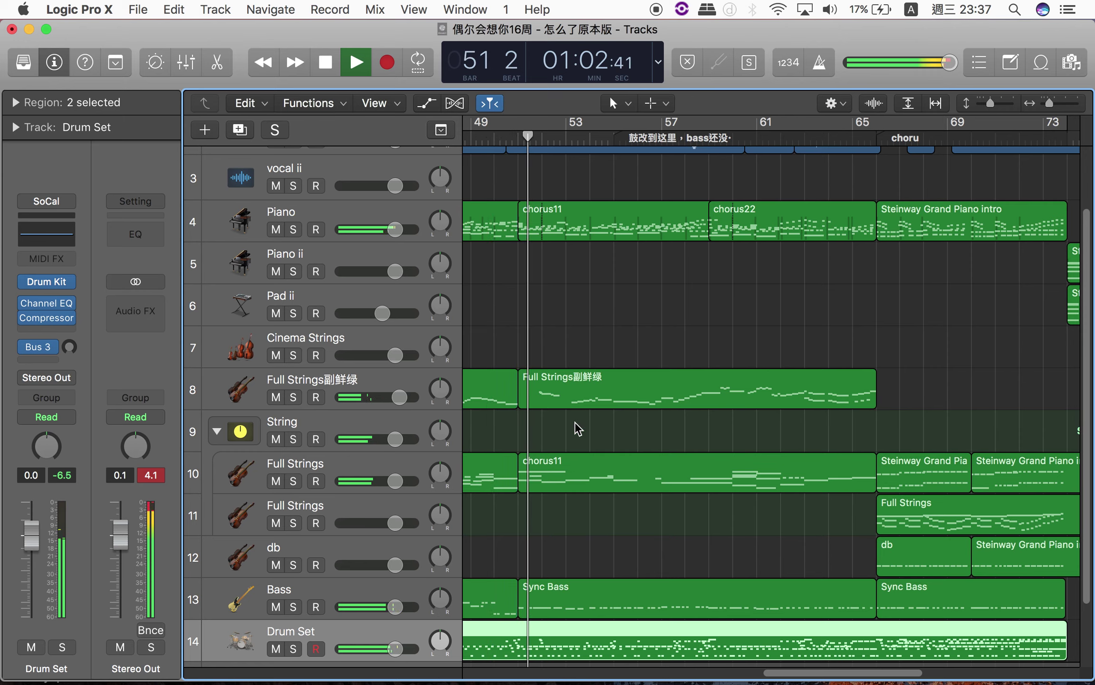
double_click(551, 654)
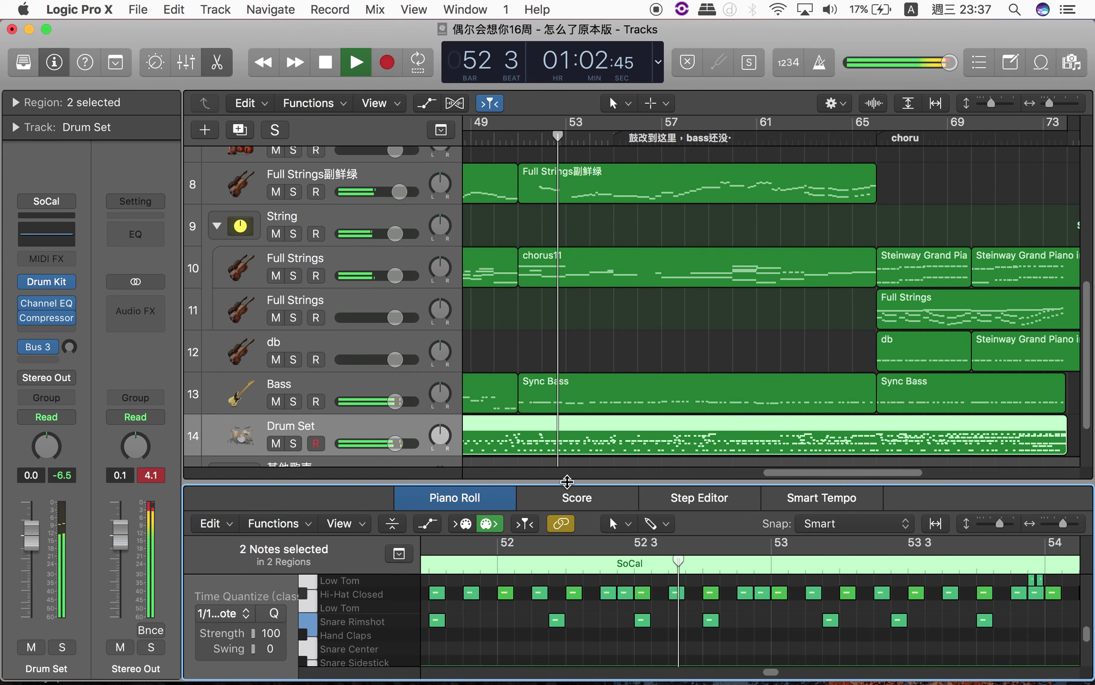
left_click_drag(567, 482, 567, 279)
scroll(592, 518, "up", 5)
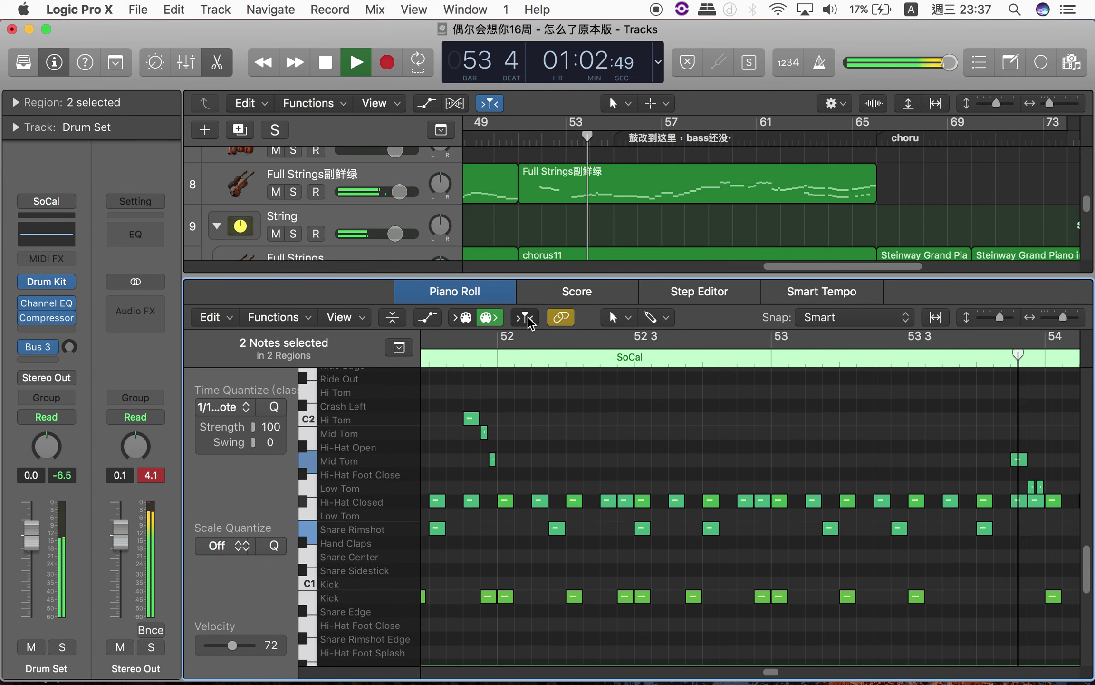
left_click(528, 317)
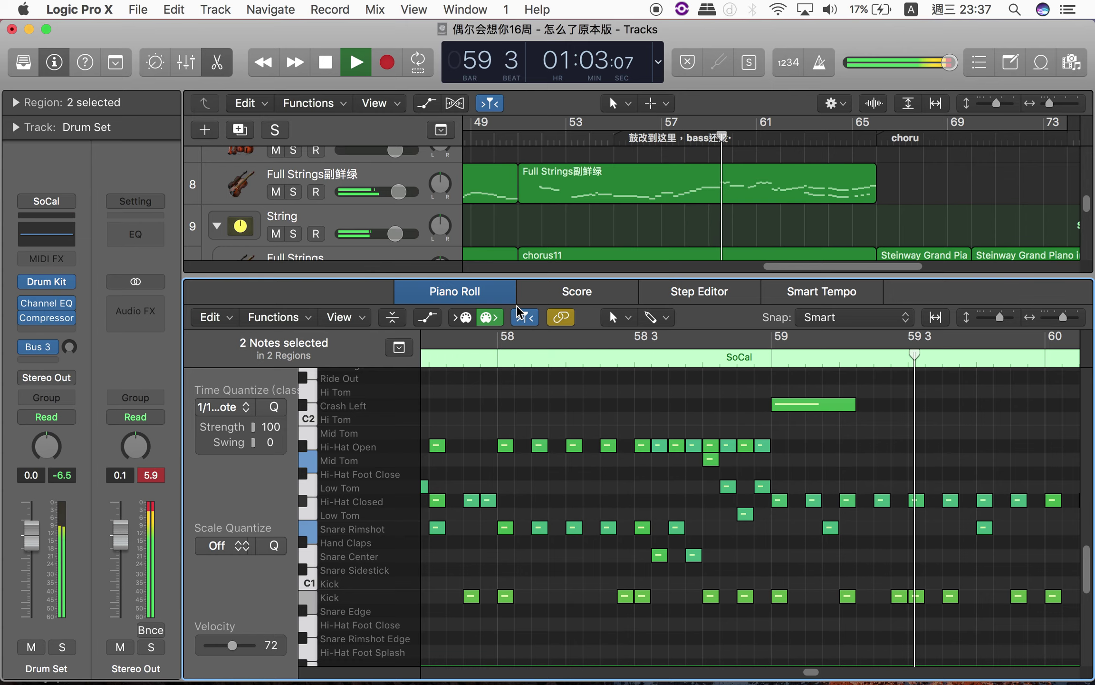
key("e")
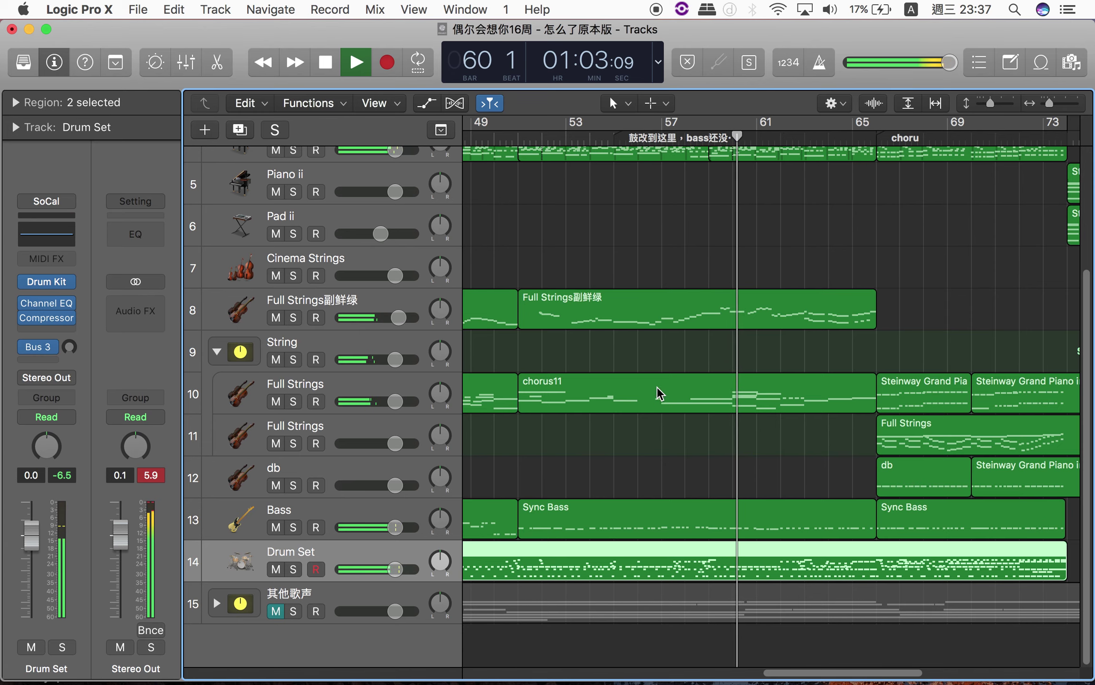
Examine the notes of the Full Strings副鲜绿 region starting near bar 51 in the Piano Roll with playhead following on
left_click(660, 318)
key("e")
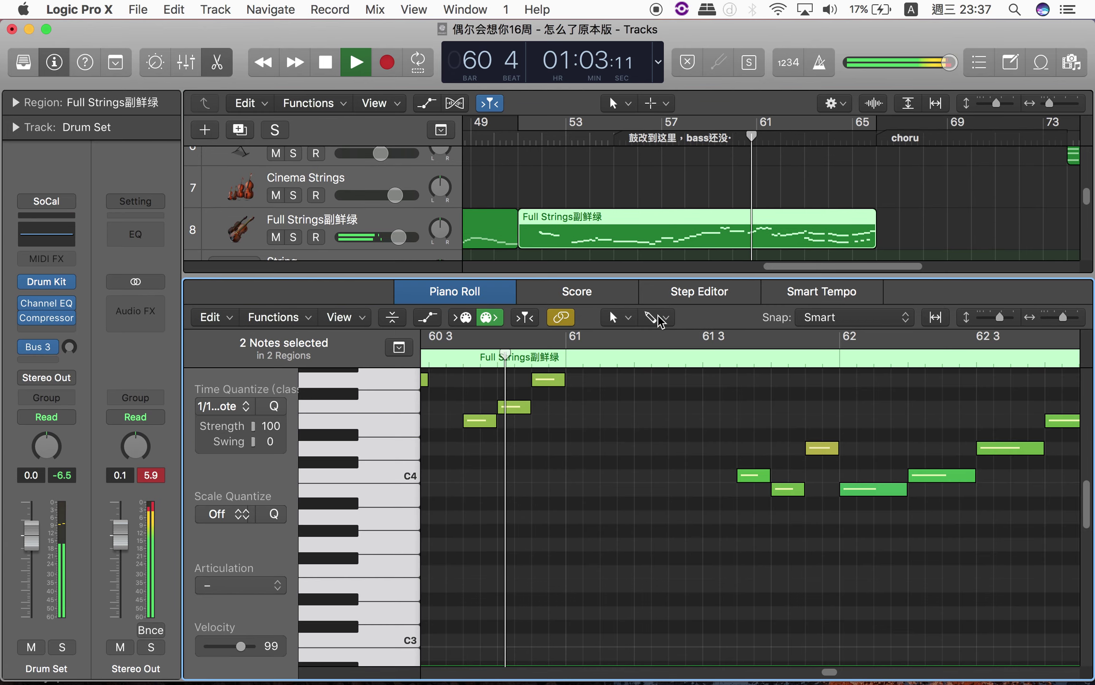
scroll(672, 535, "up", 4)
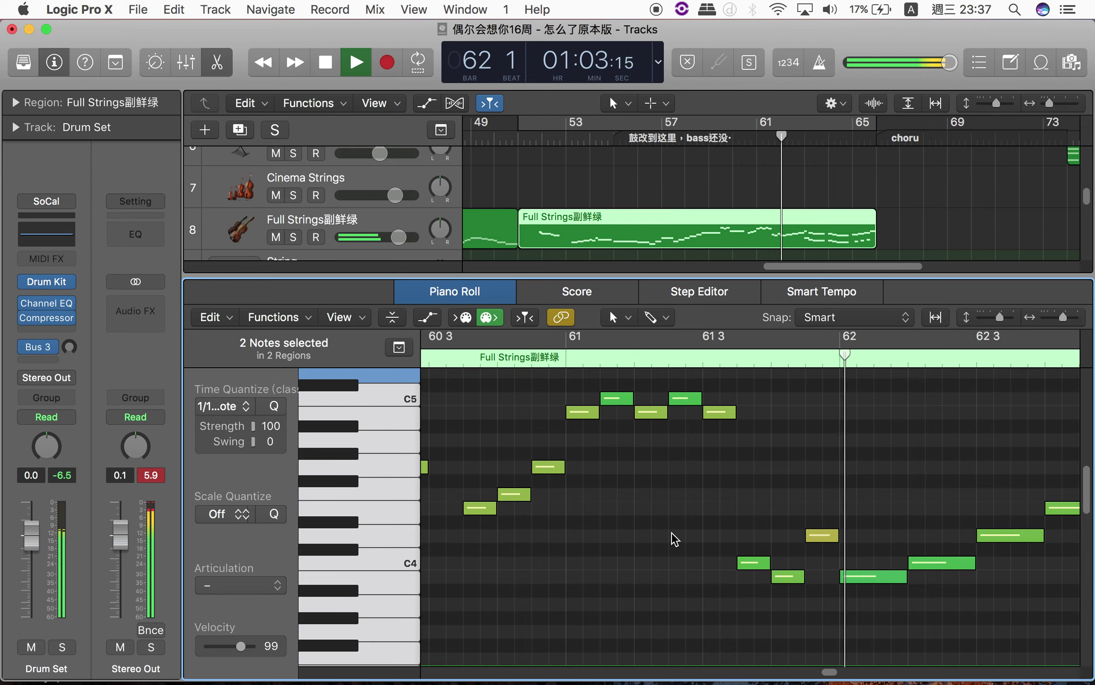
left_click(527, 317)
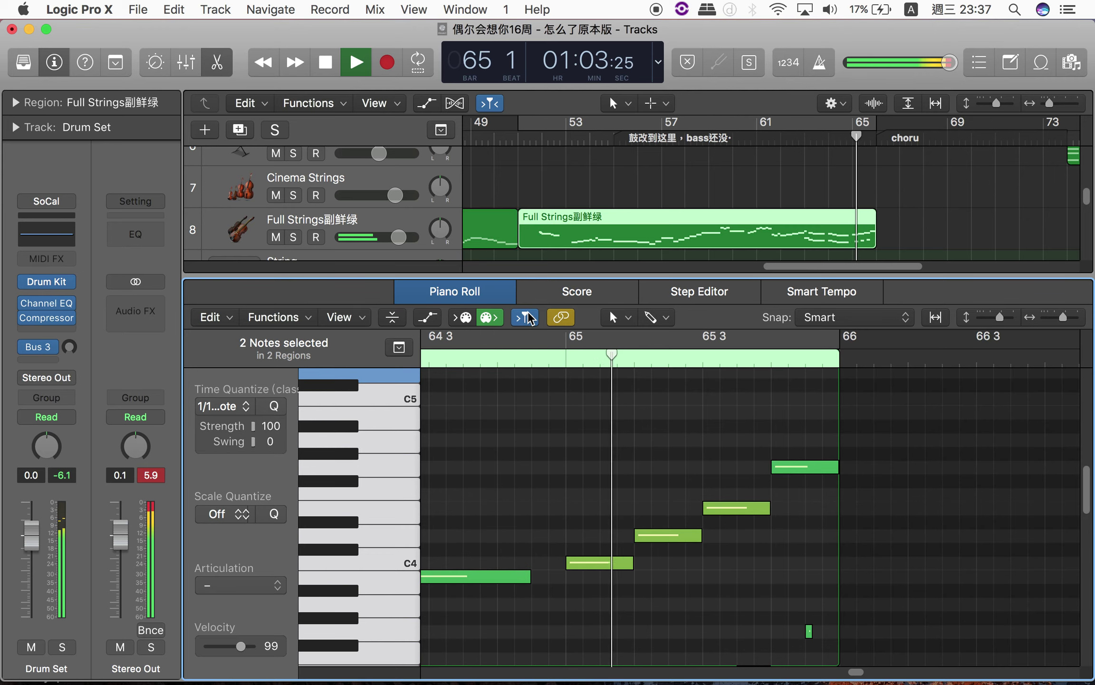
key("e")
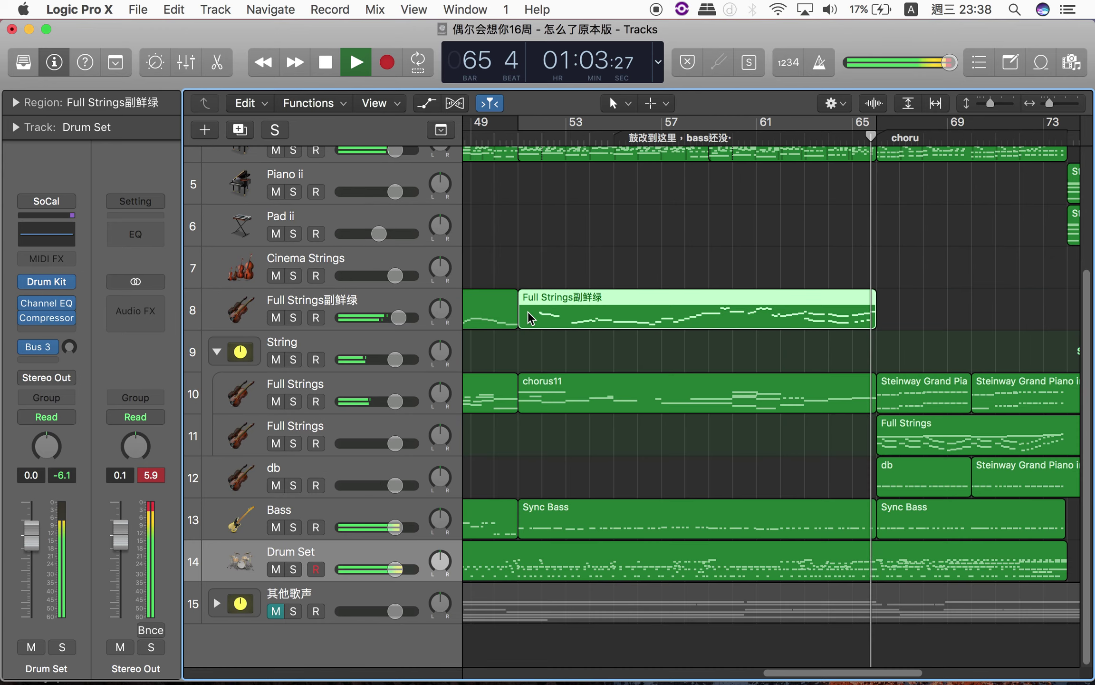
View the string, db and bass regions from bar 66 together in the Piano Roll, following the playhead, and add the Piano region
left_click_drag(917, 360, 1008, 508)
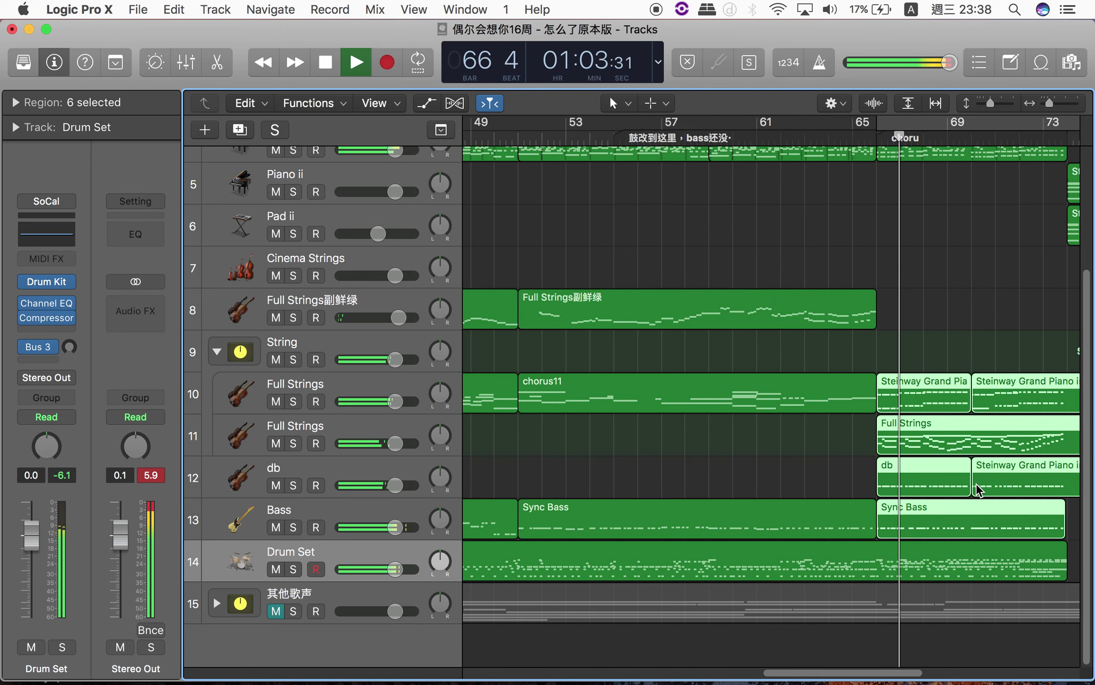
key("e")
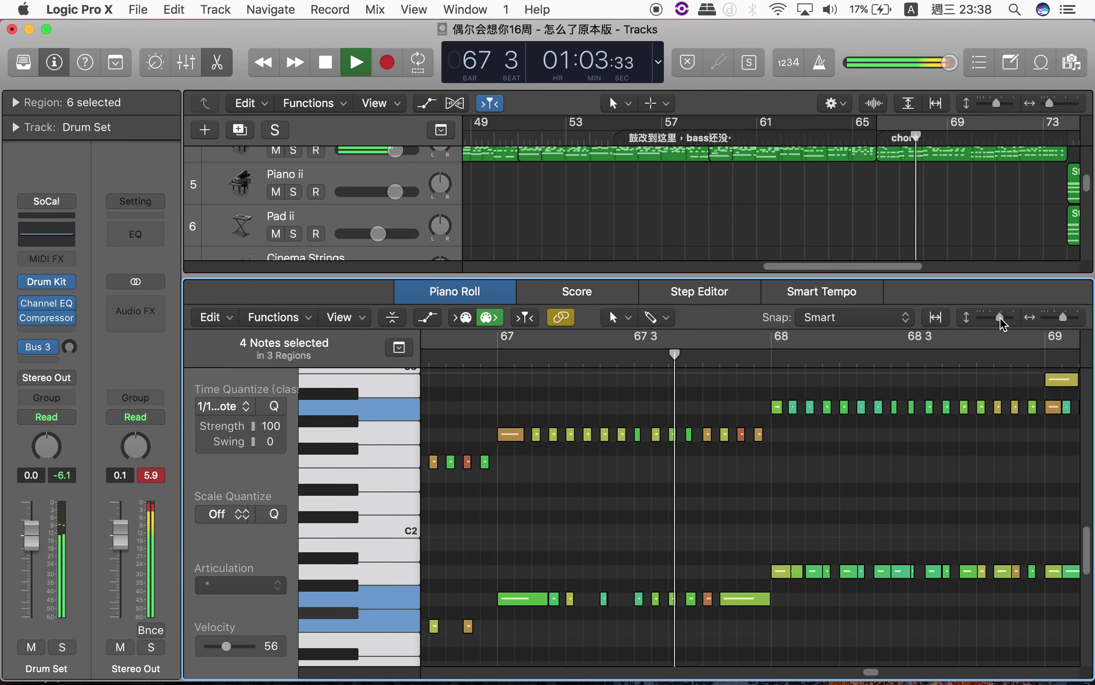
scroll(953, 453, "up", 5)
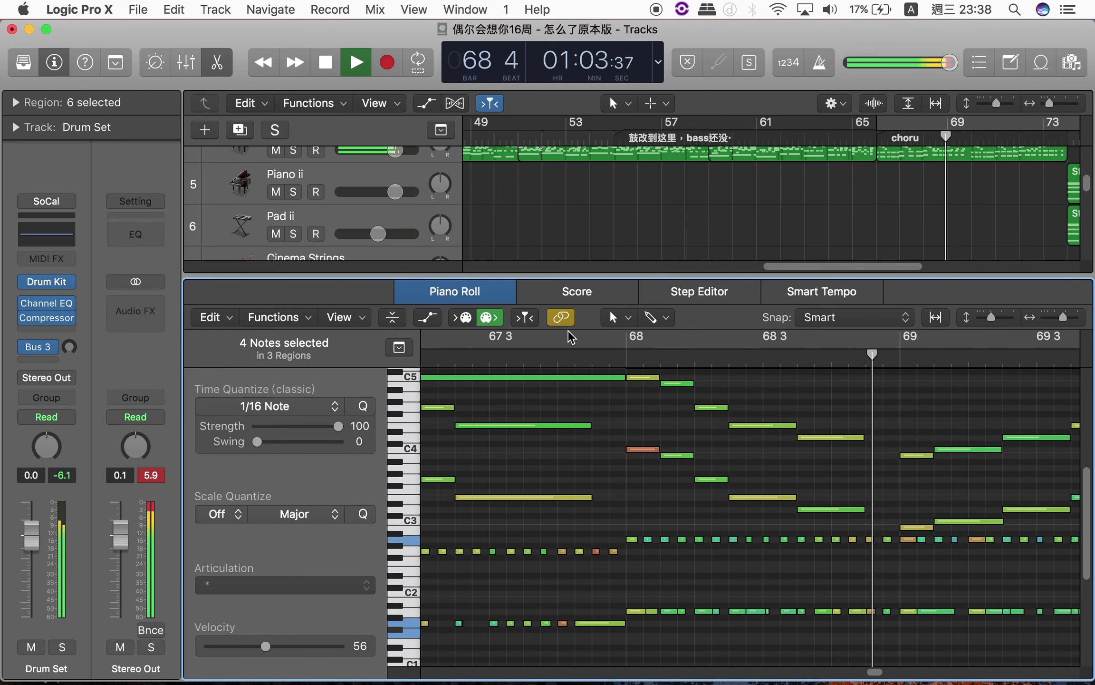
left_click(527, 318)
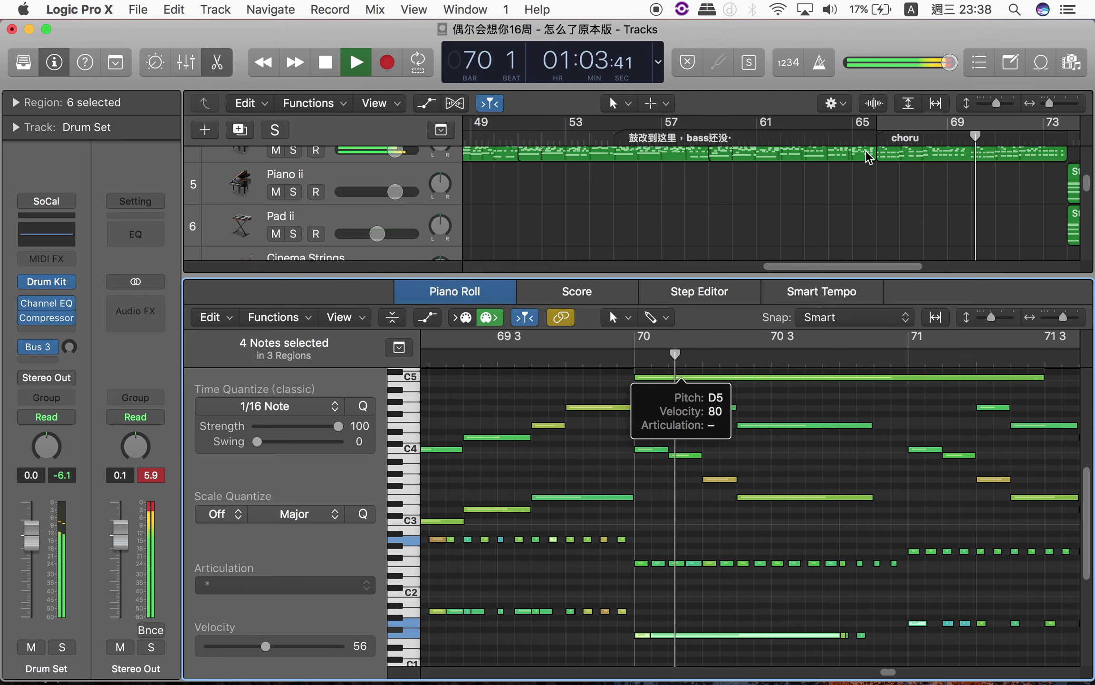
left_click(894, 160, "shift")
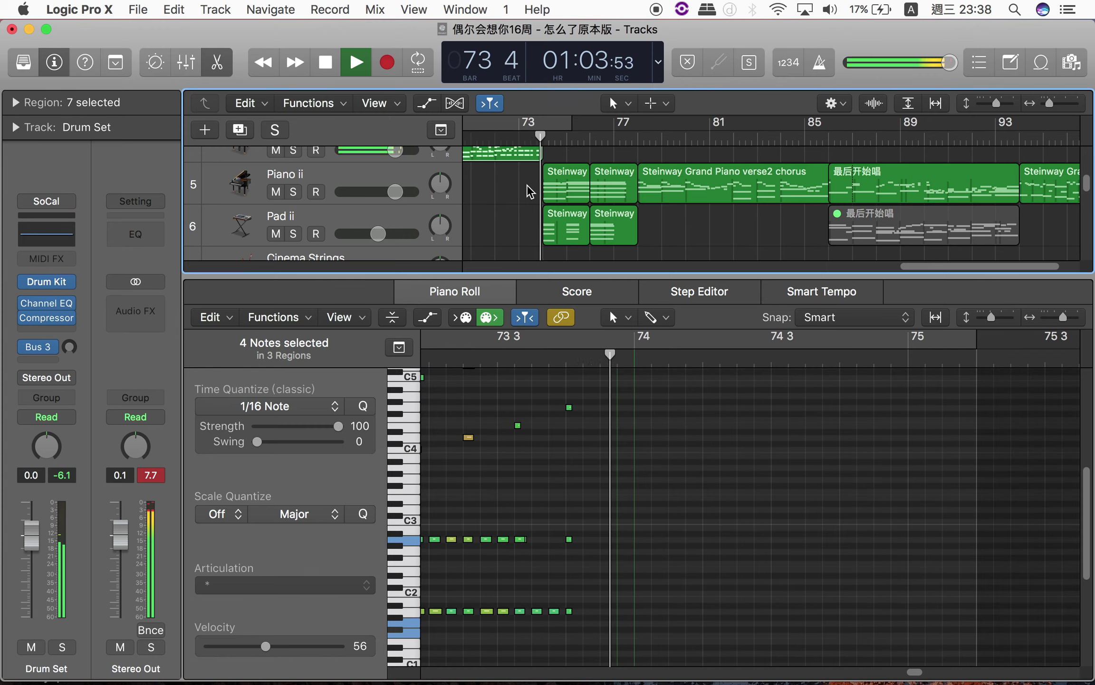
Examine the four short Piano ii and Pad ii regions and the Steinway Grand Piano verse2 chorus region in the Piano Roll
left_click_drag(523, 186, 614, 242)
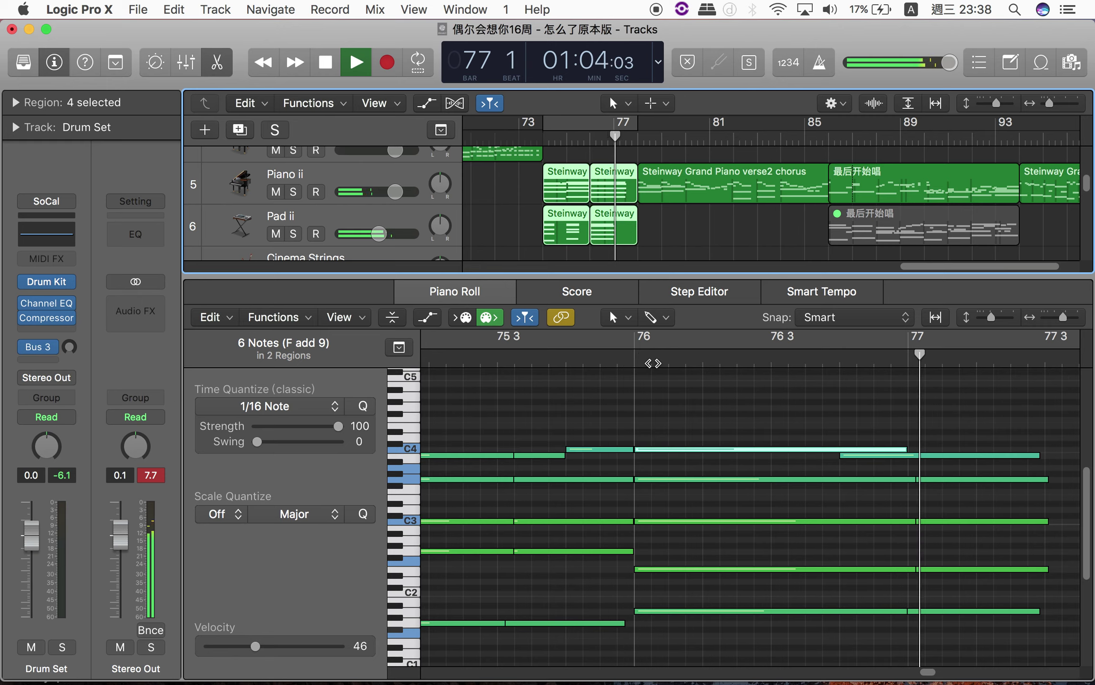
left_click(720, 192)
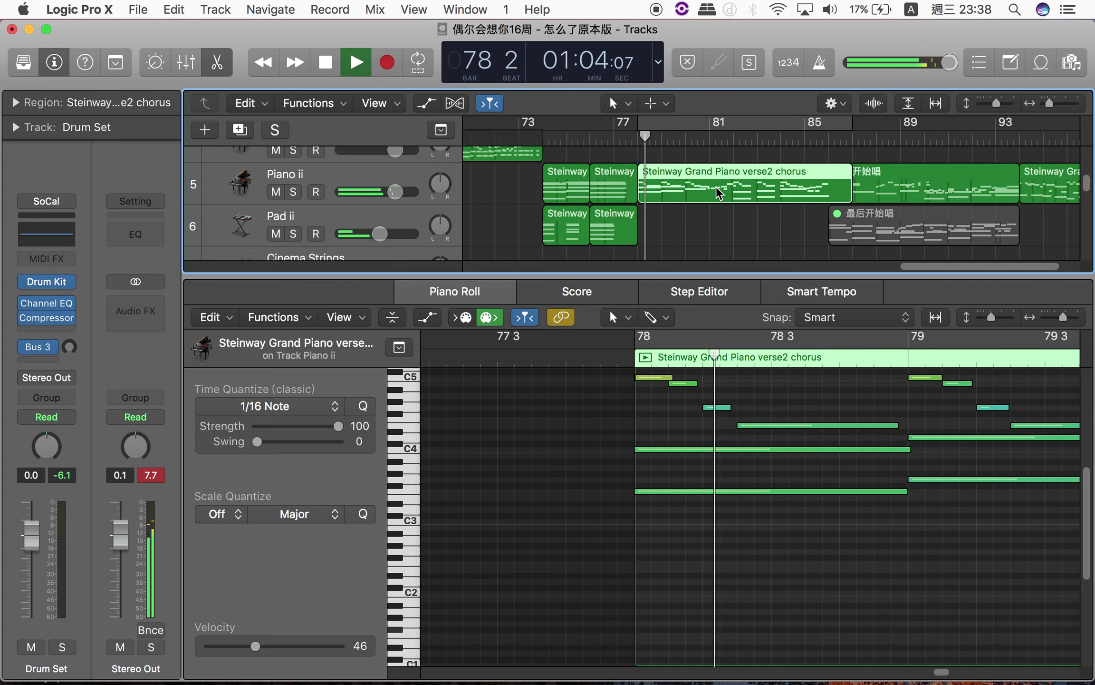
scroll(561, 506, "up", 3)
scroll(561, 507, "right", 5)
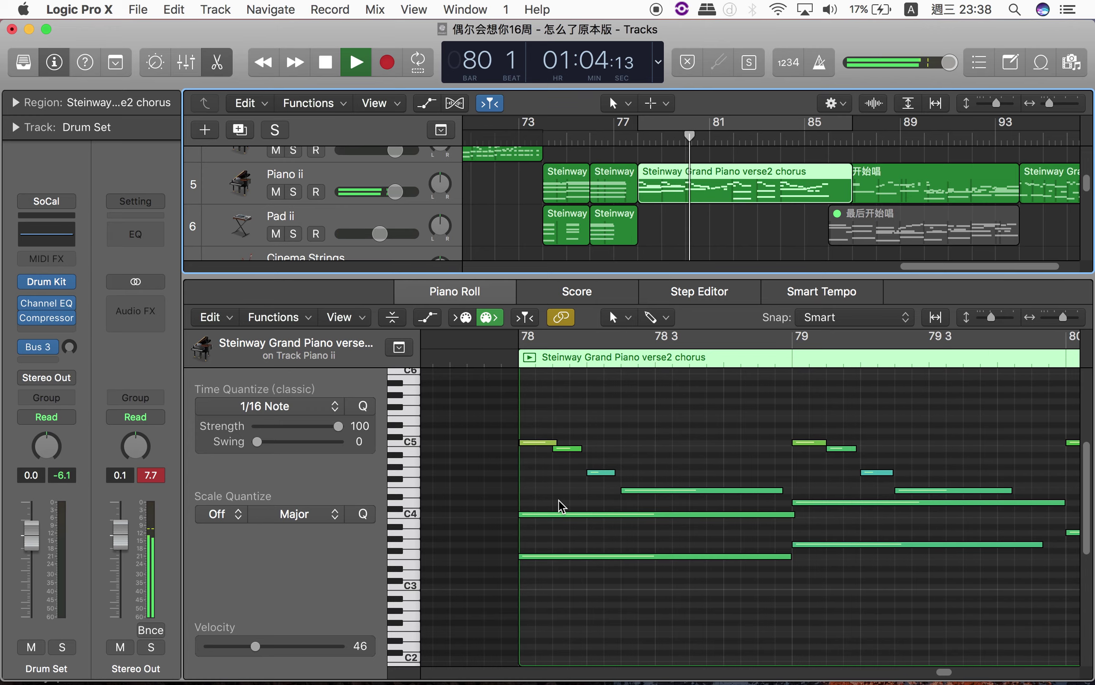
left_click(531, 322)
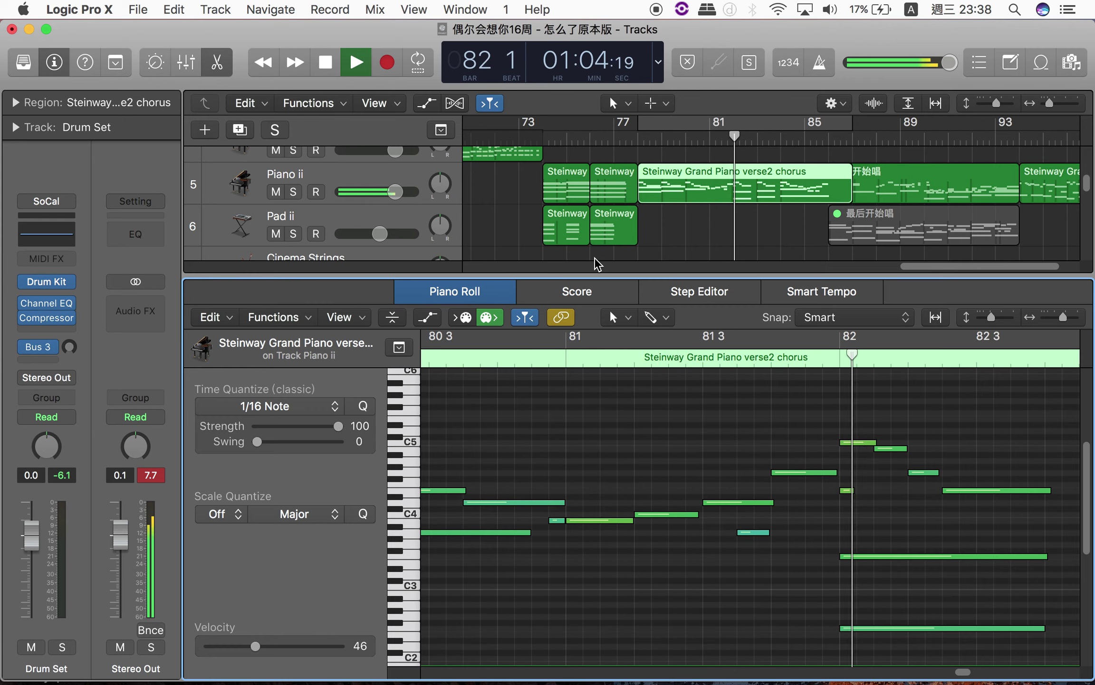
key("e")
Enlarge the closing vocal ii and Piano ii regions in the arrangement, resume playhead following, and select the Piano ii track
scroll(782, 238, "up", 4)
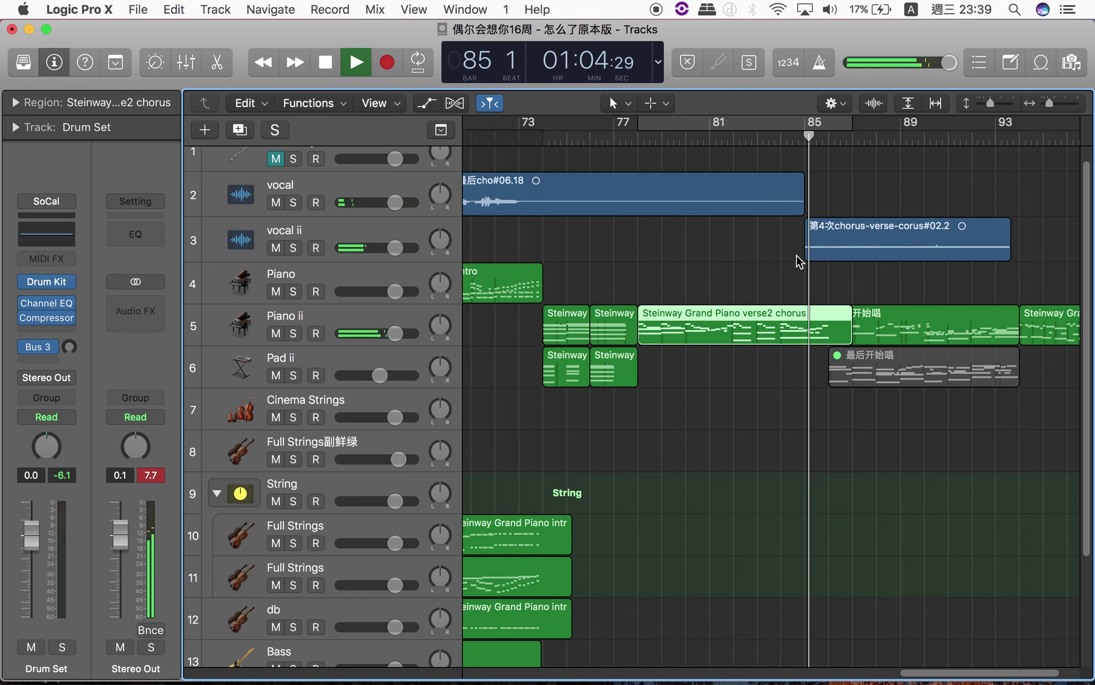
key("super+Right")
key("super+Right")
key("super+Right")
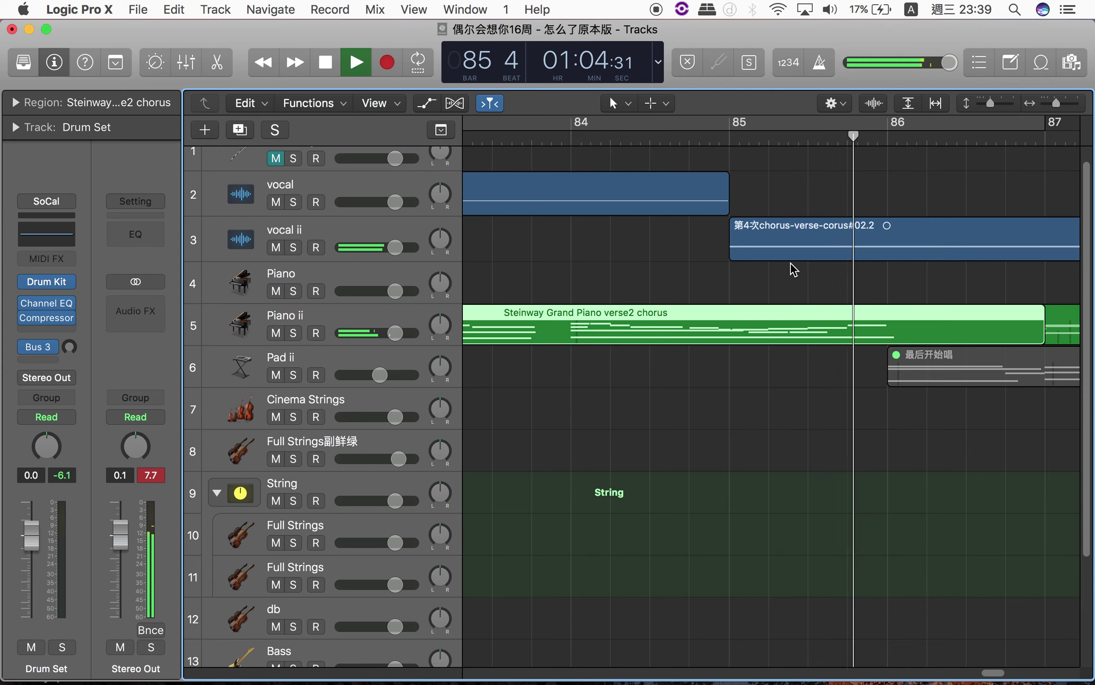
left_click_drag(993, 101, 997, 102)
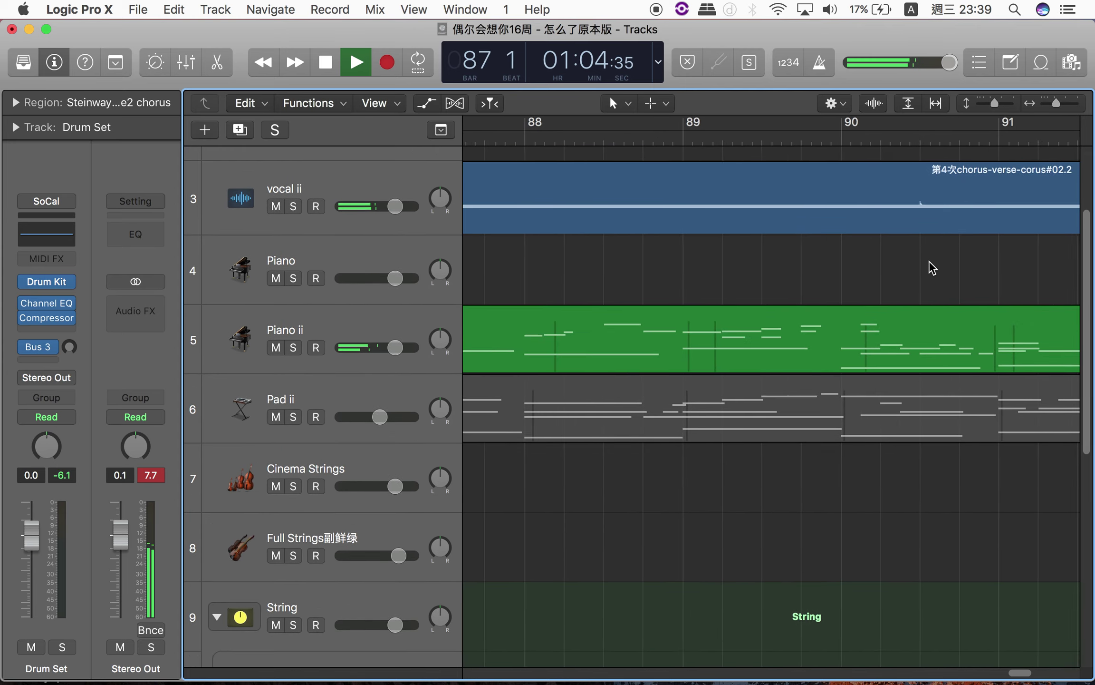
left_click(490, 103)
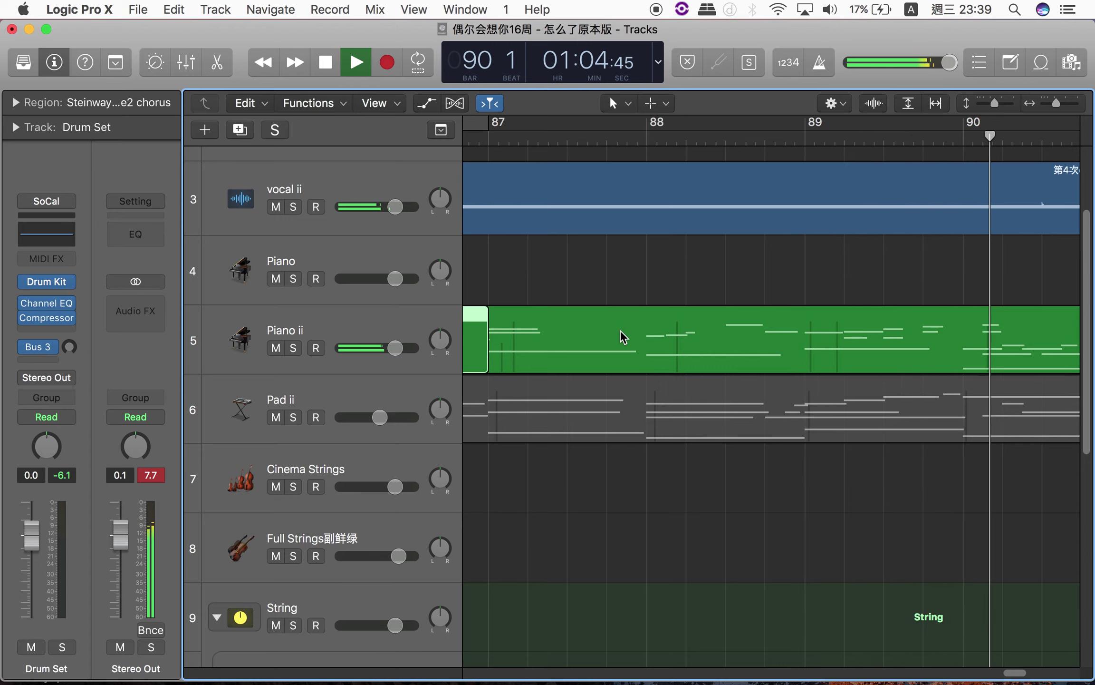
left_click(375, 339)
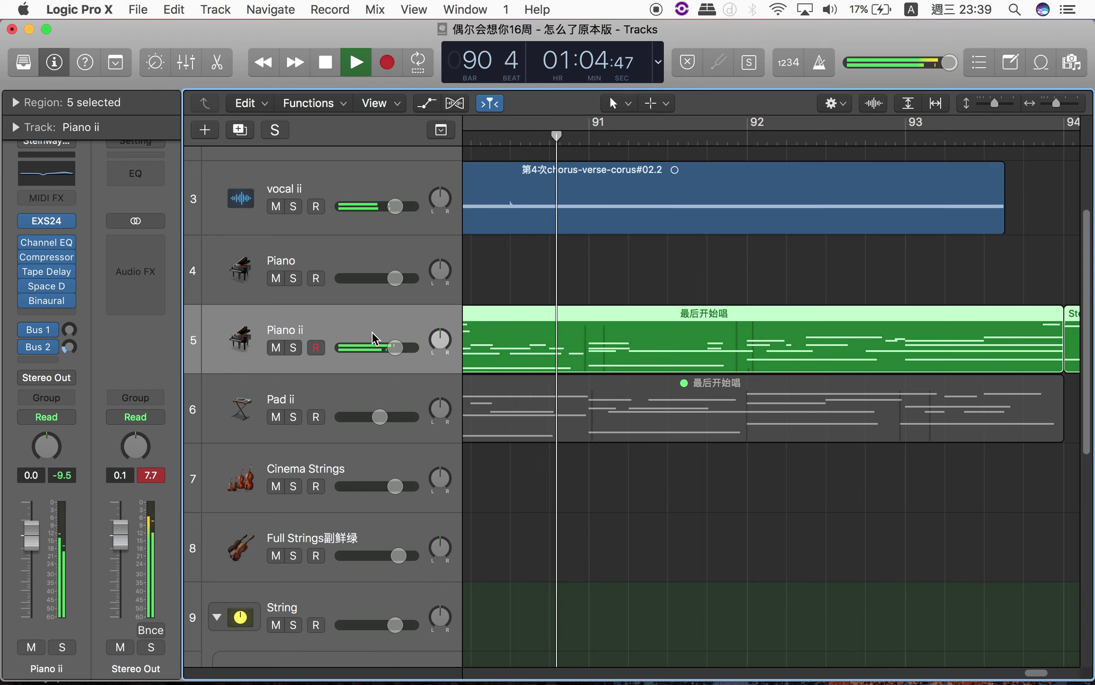